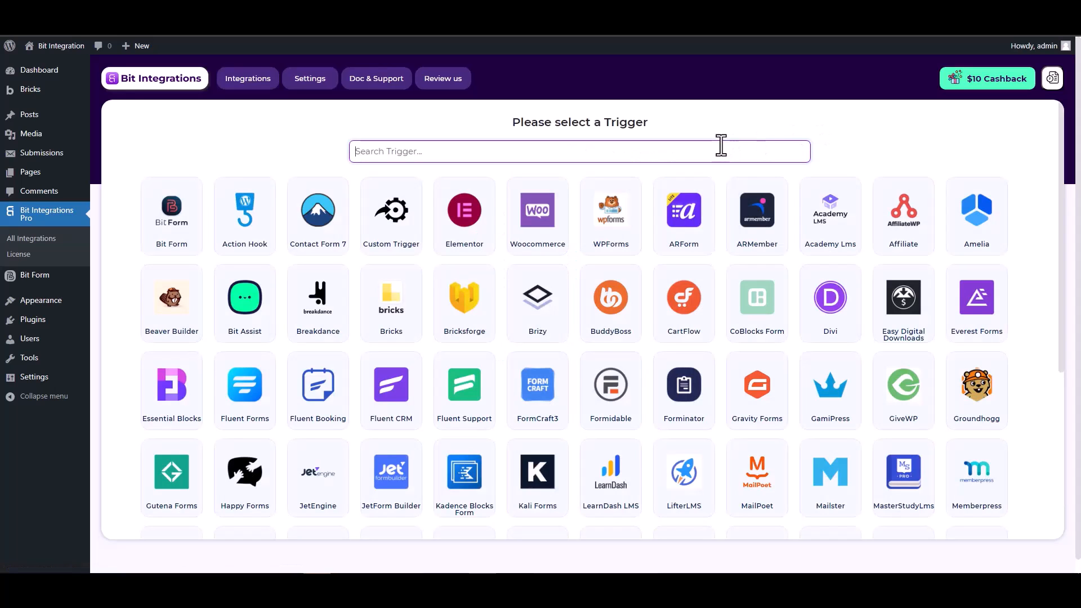
Search 'brick', pick Bricksforge as the trigger, and start fetching its form fields
type("b")
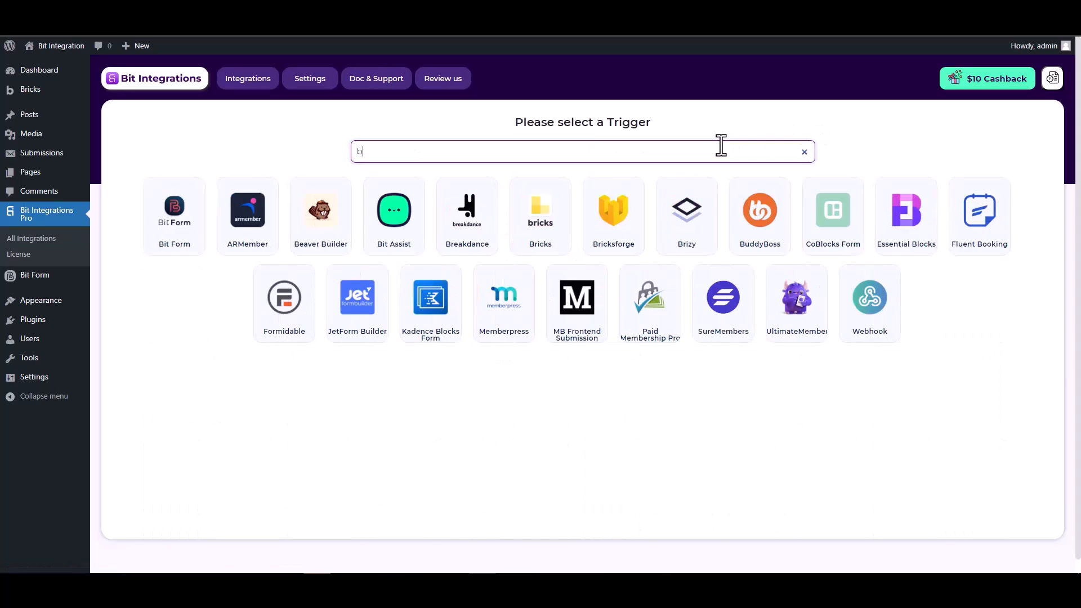
type("rick")
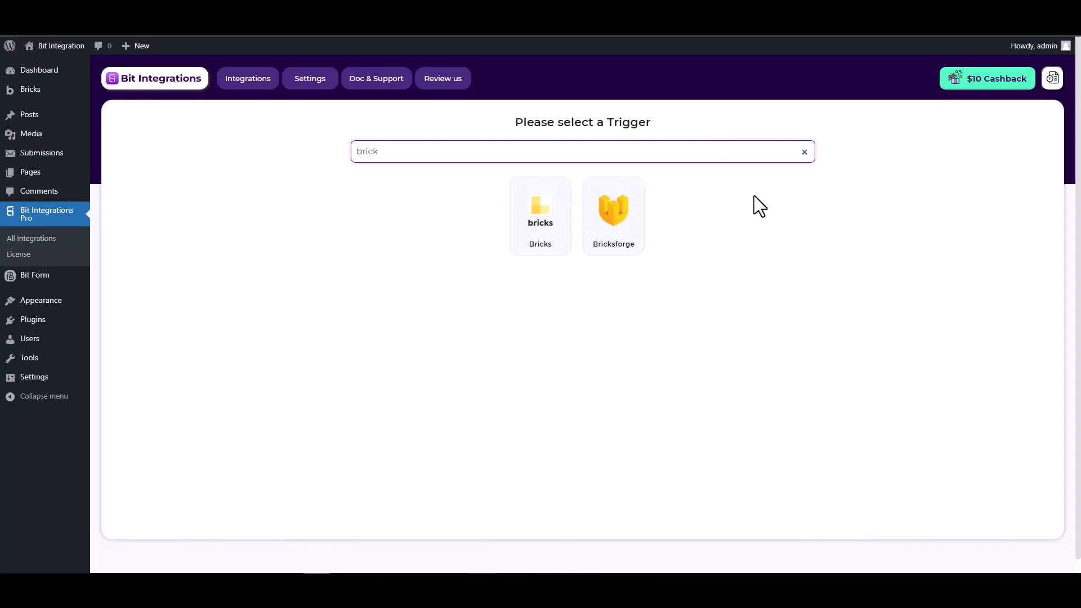
left_click(612, 221)
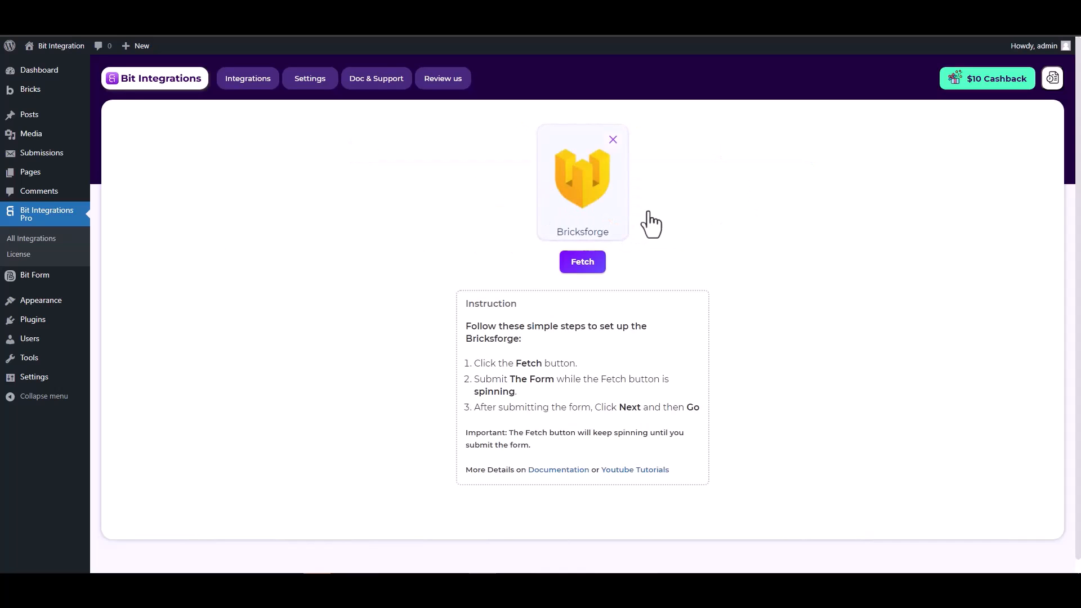
left_click(580, 263)
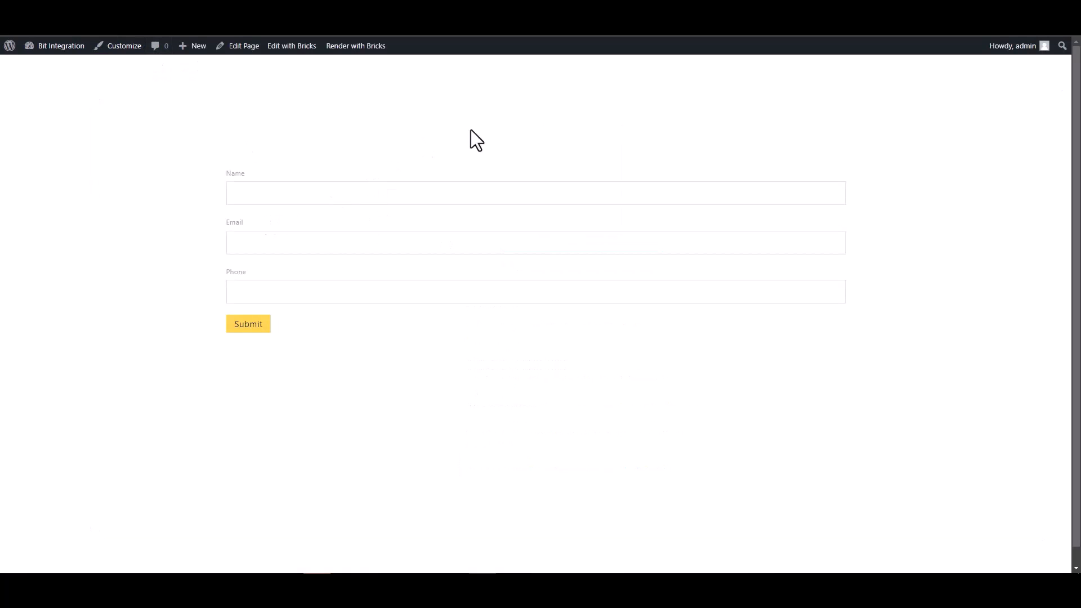
Submit the Bricks form with name 'te', a test email address and a test phone number
left_click(754, 193)
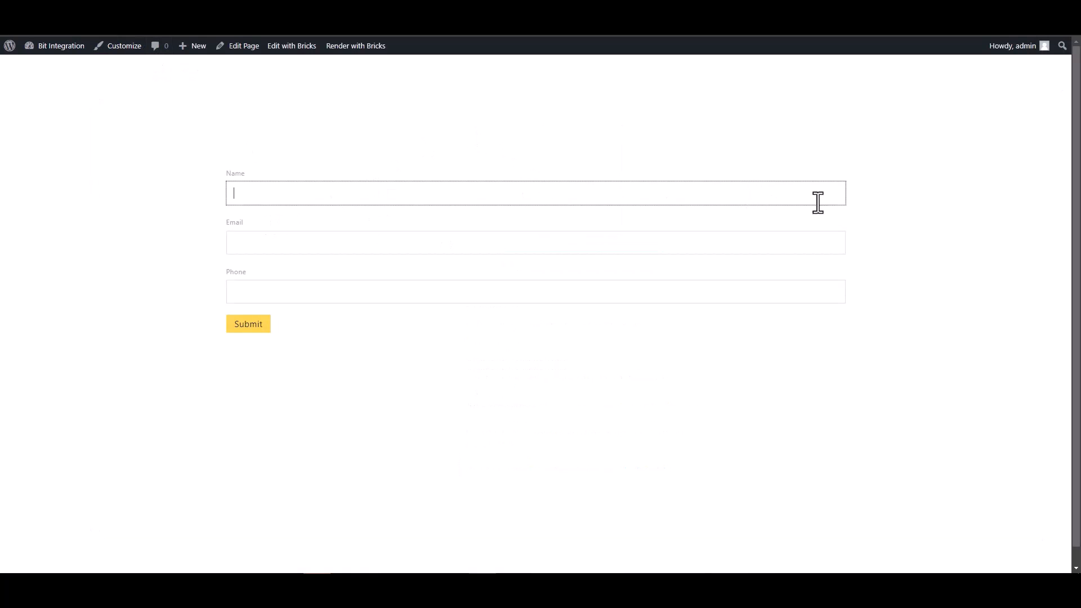
type("te")
left_click(822, 241)
type("test@gmail.com")
left_click(756, 290)
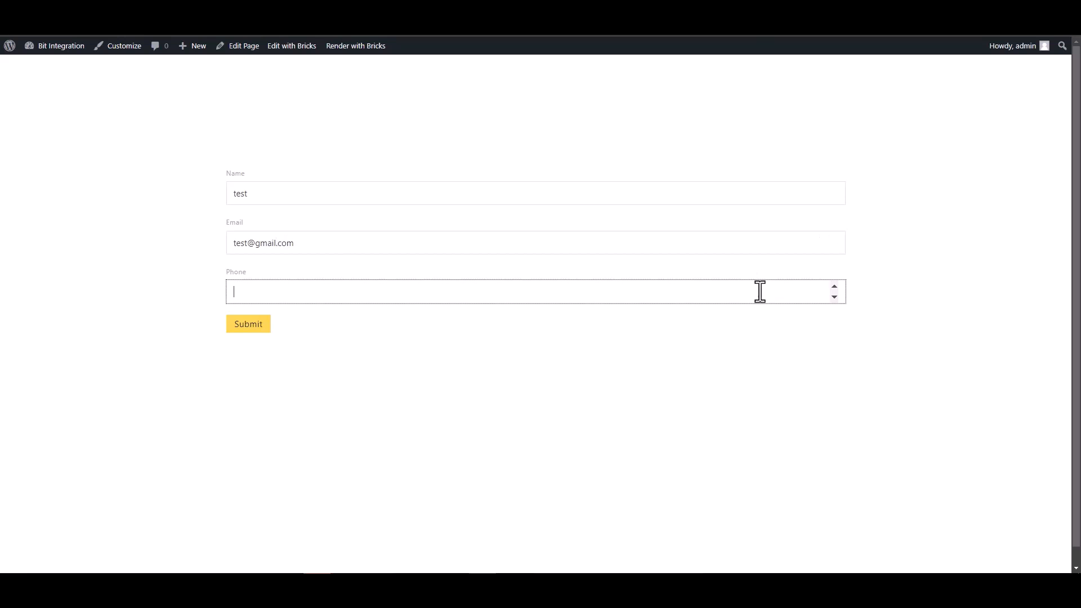
type("123456")
left_click(254, 326)
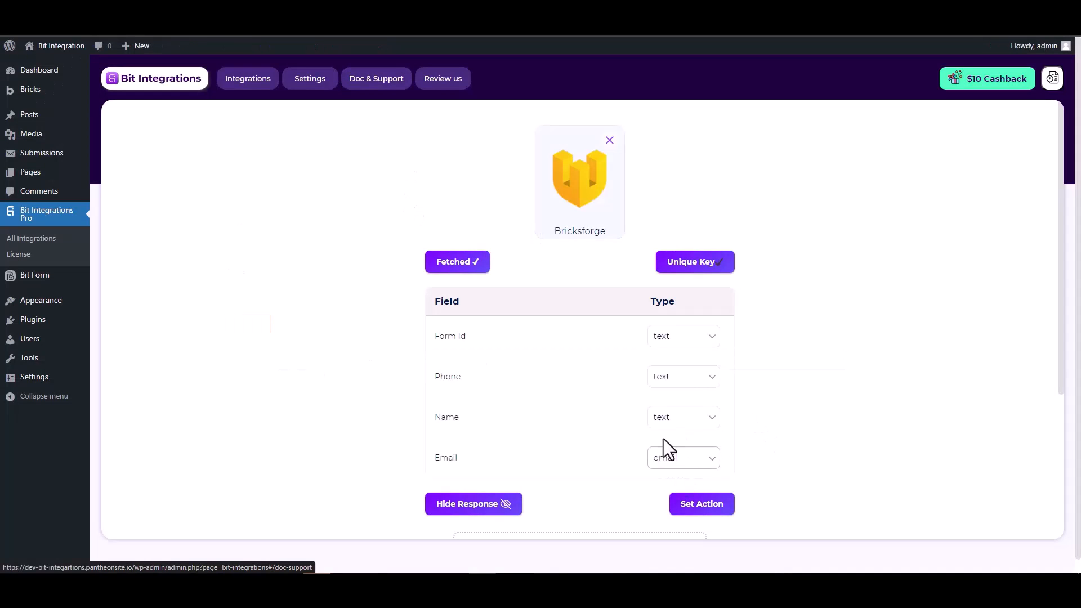
Search 'lion' in the actions and select LionDesk as the integration action
scroll(664, 434, "down", 2)
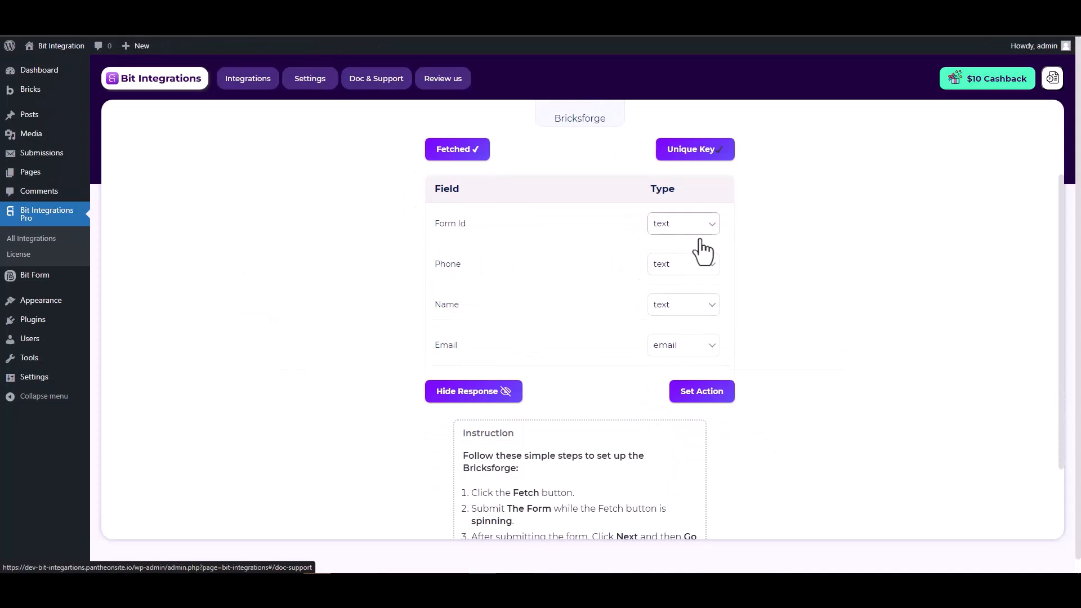
scroll(778, 284, "up", 2)
scroll(772, 275, "down", 1)
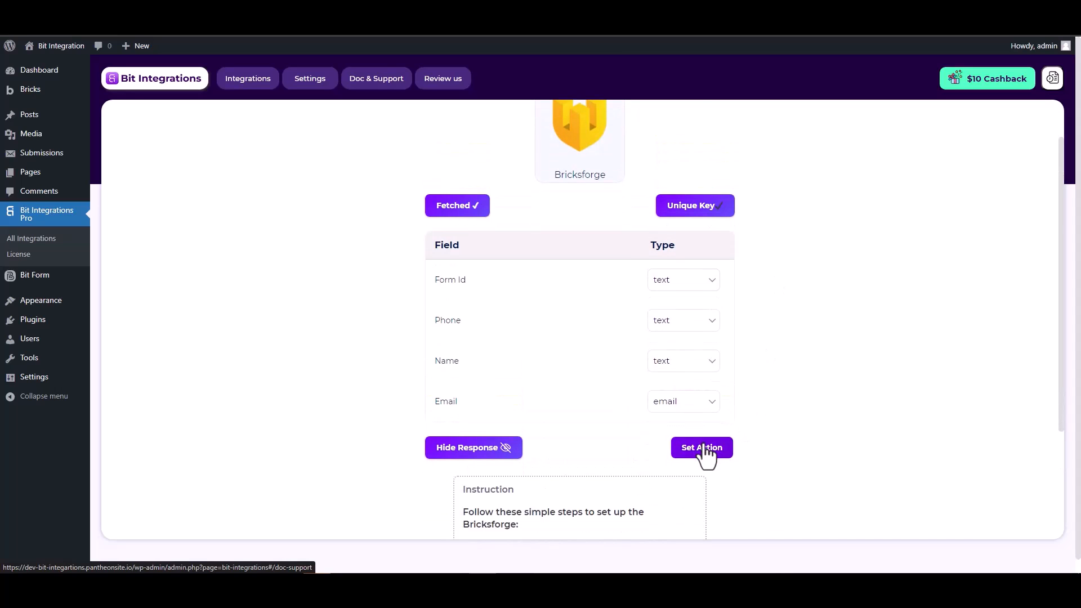
left_click(702, 448)
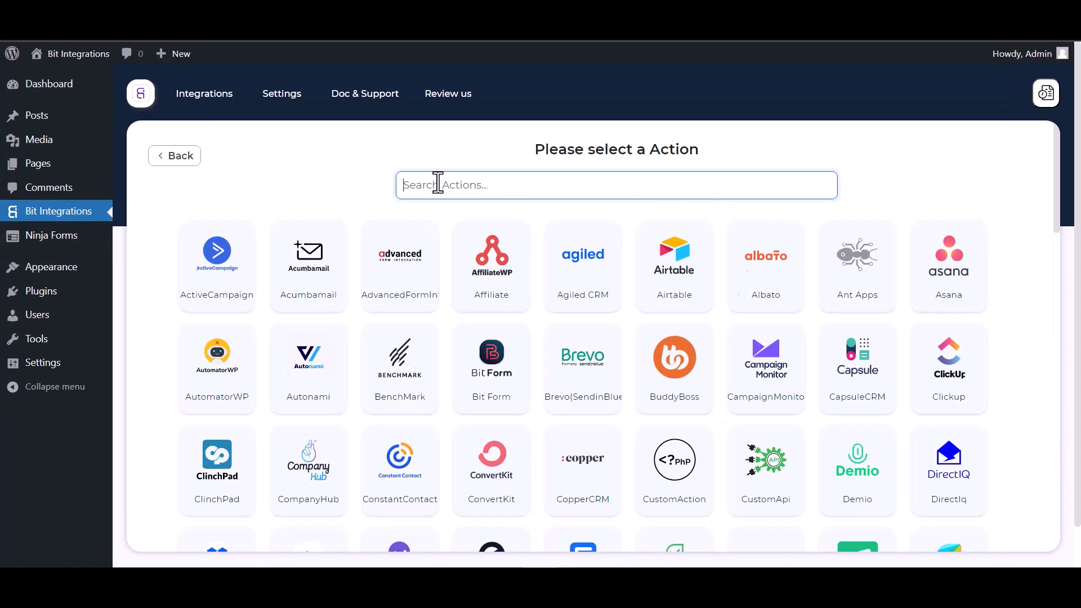
type("lion")
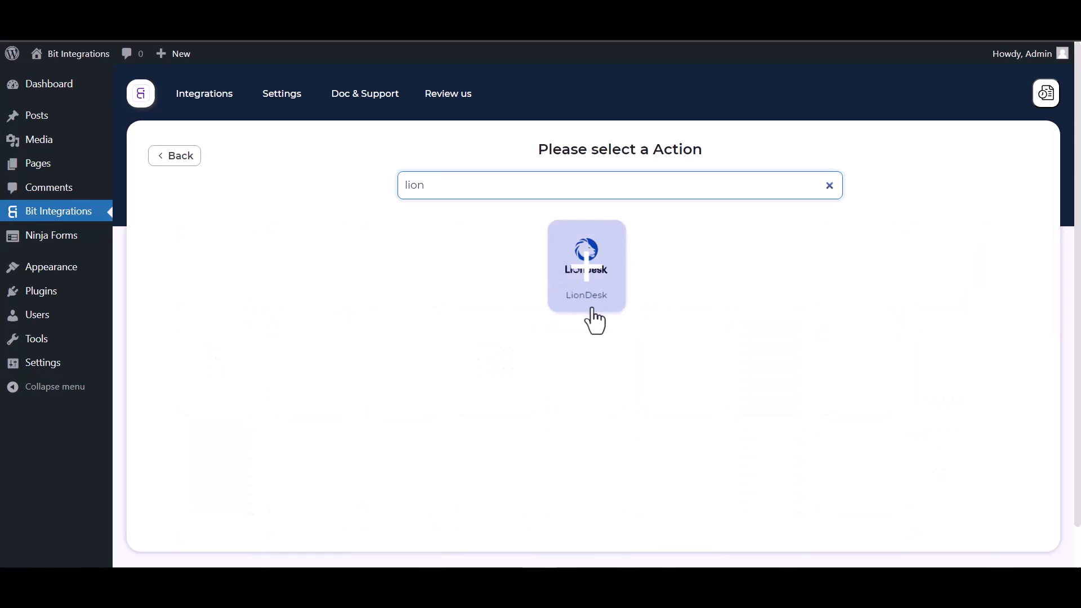
left_click(585, 290)
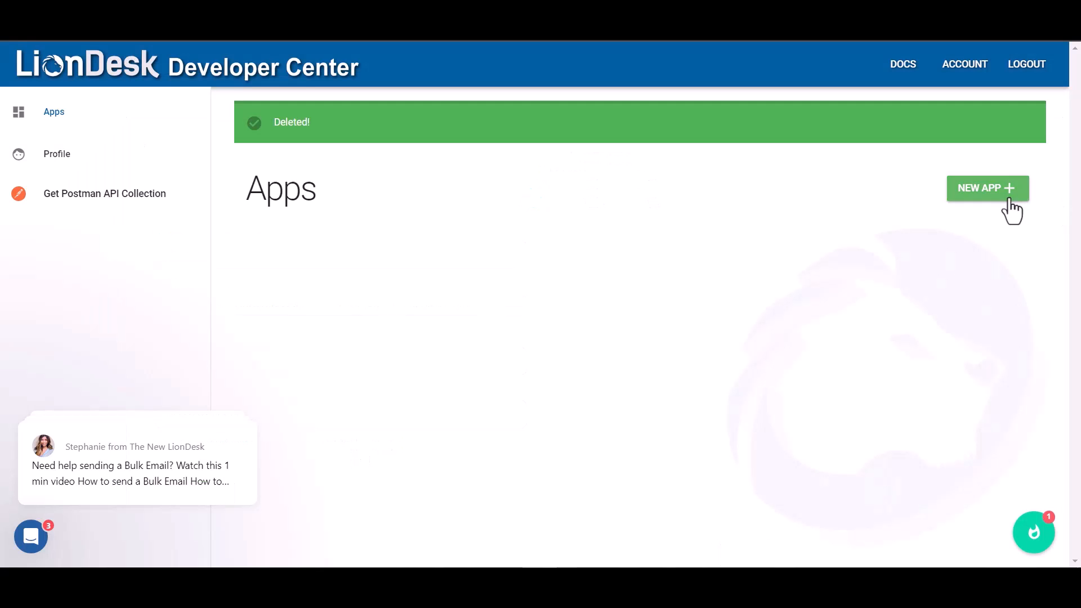
Create a LionDesk developer app named 'Bit Integrations' with the plugin's redirect URI
left_click(1004, 195)
left_click(431, 284)
type("Bit")
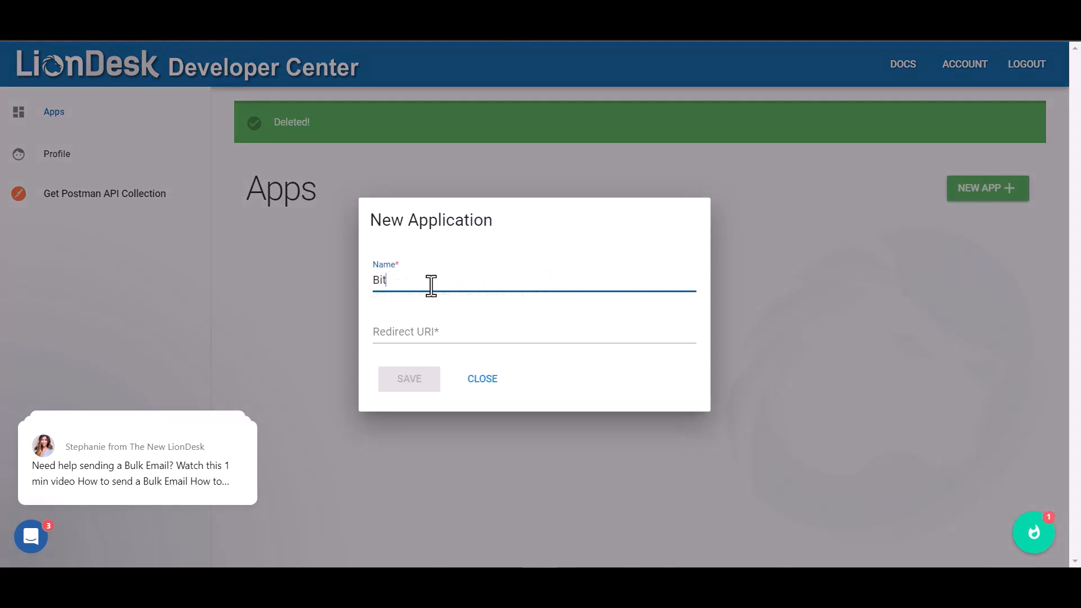
type(" Integrations")
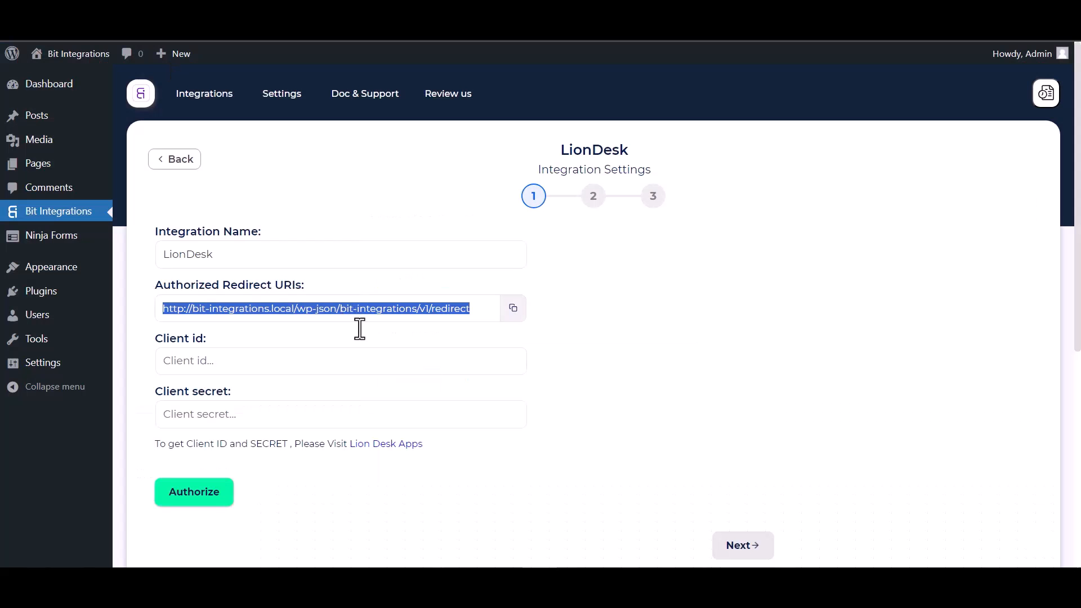
left_click(512, 309)
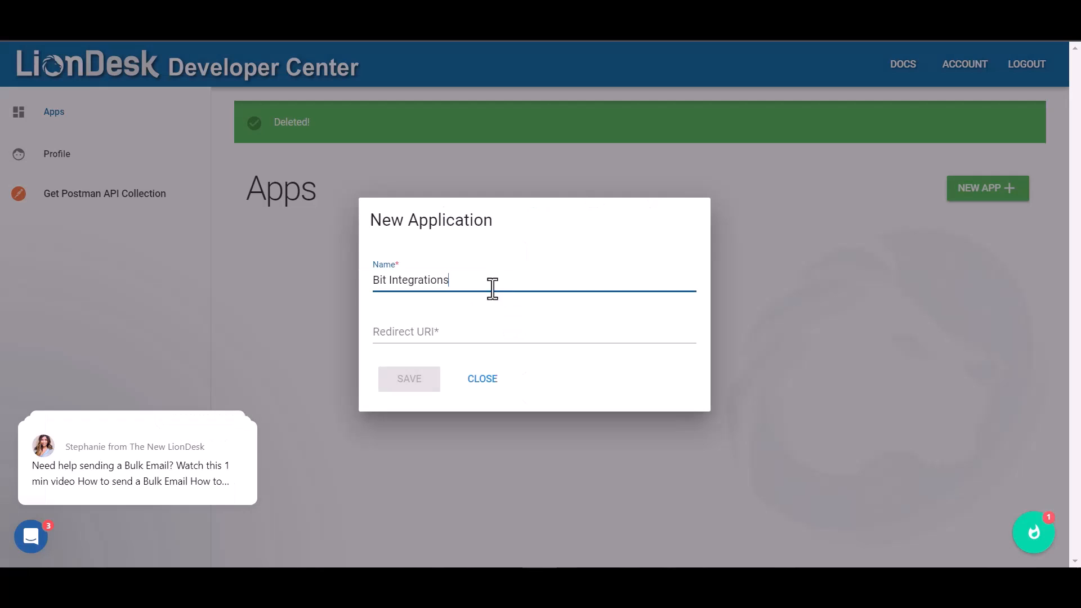
left_click(394, 332)
key("ctrl+v")
left_click(411, 380)
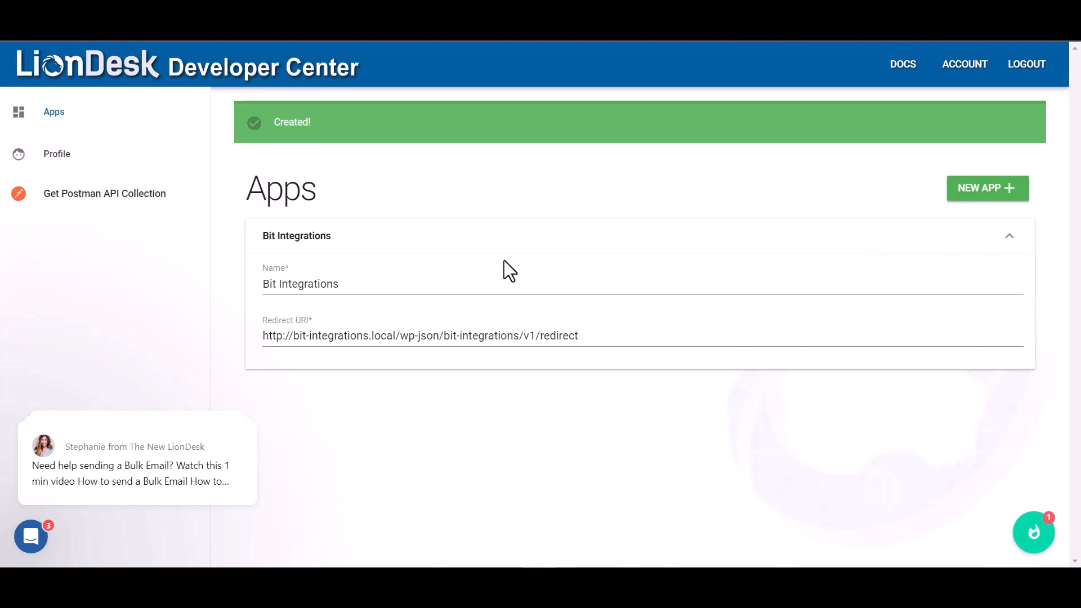
Copy the app's Client ID and Client Secret into the Bit Integrations LionDesk fields
double_click(583, 386)
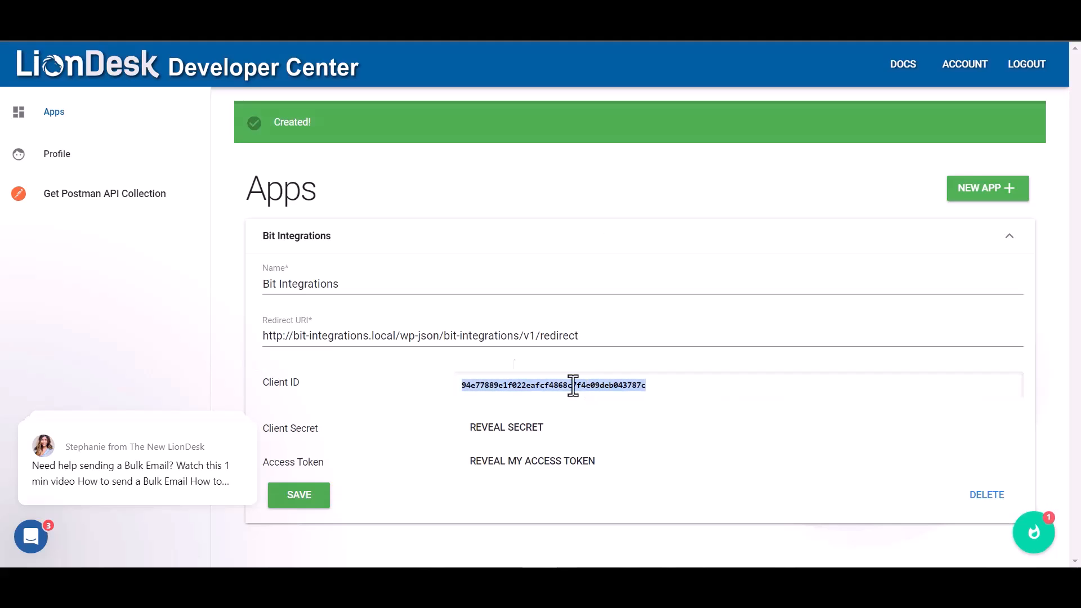
left_click(169, 12)
left_click(270, 364)
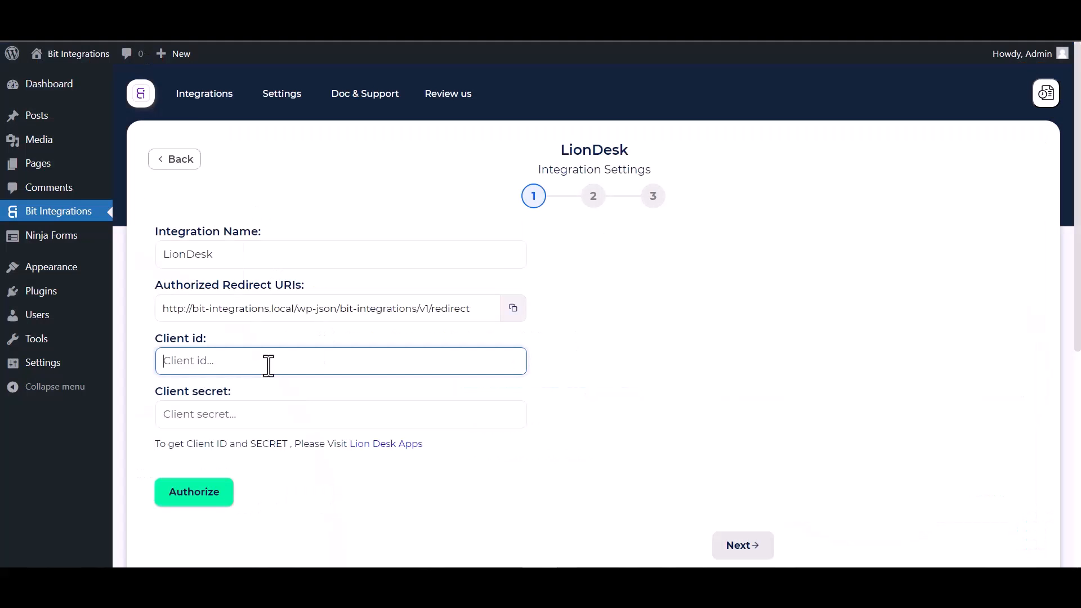
key("ctrl+v")
key("ctrl+Tab")
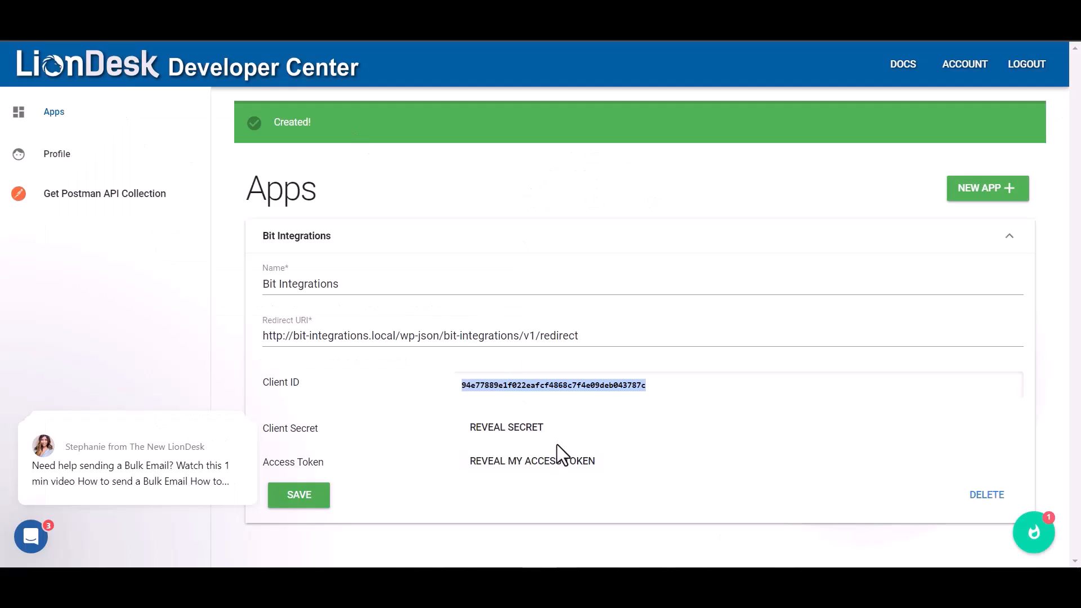
left_click(482, 436)
double_click(608, 434)
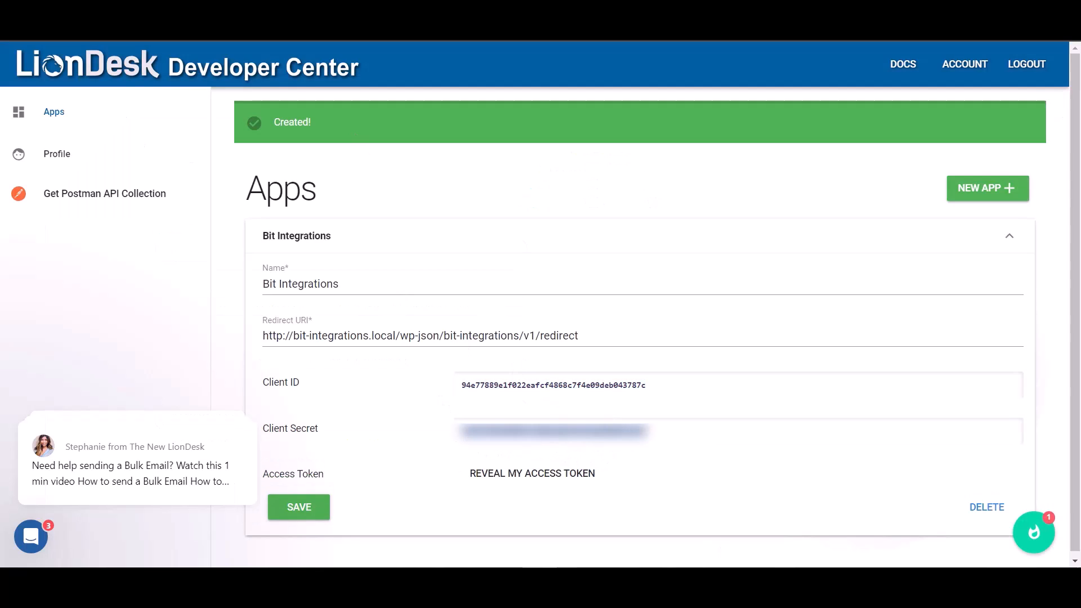
key("ctrl+Tab")
left_click(230, 418)
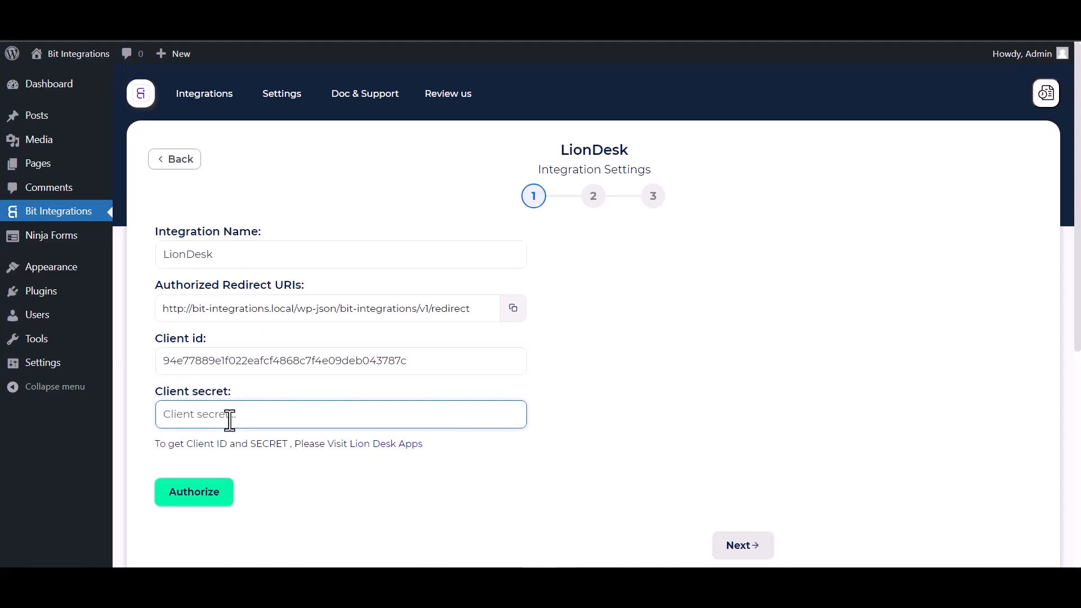
key("ctrl+v")
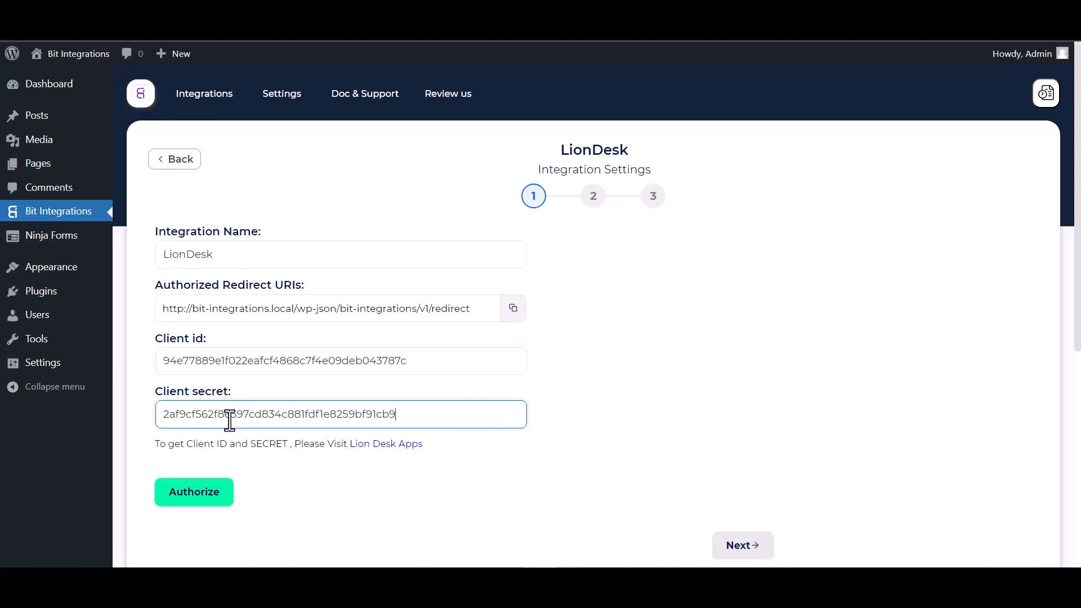
Log in to LionDesk with the account email and password and allow Bit Integrations access
left_click(198, 497)
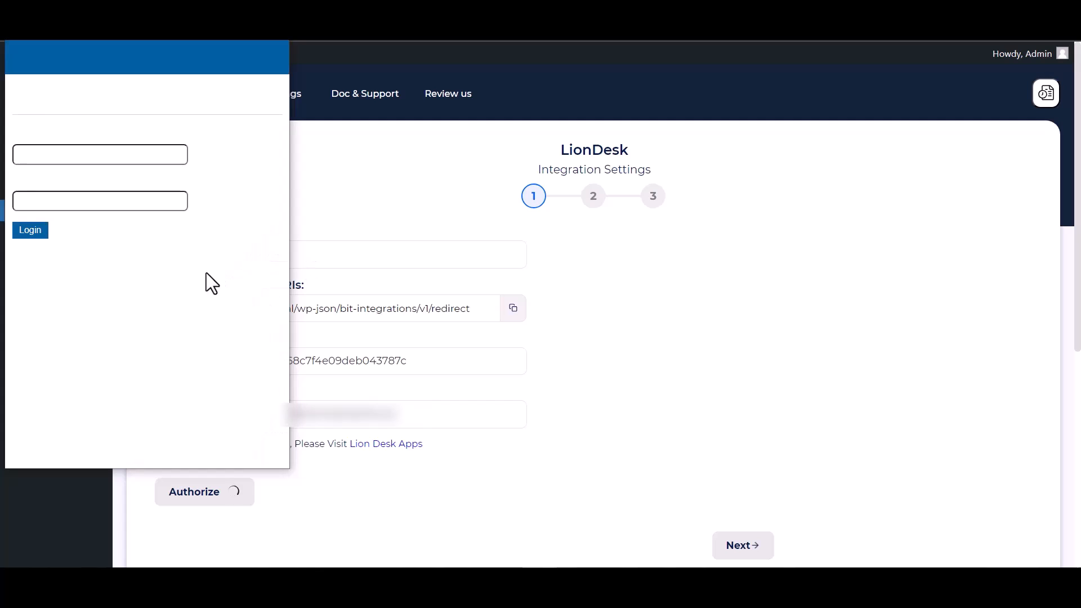
left_click(75, 159)
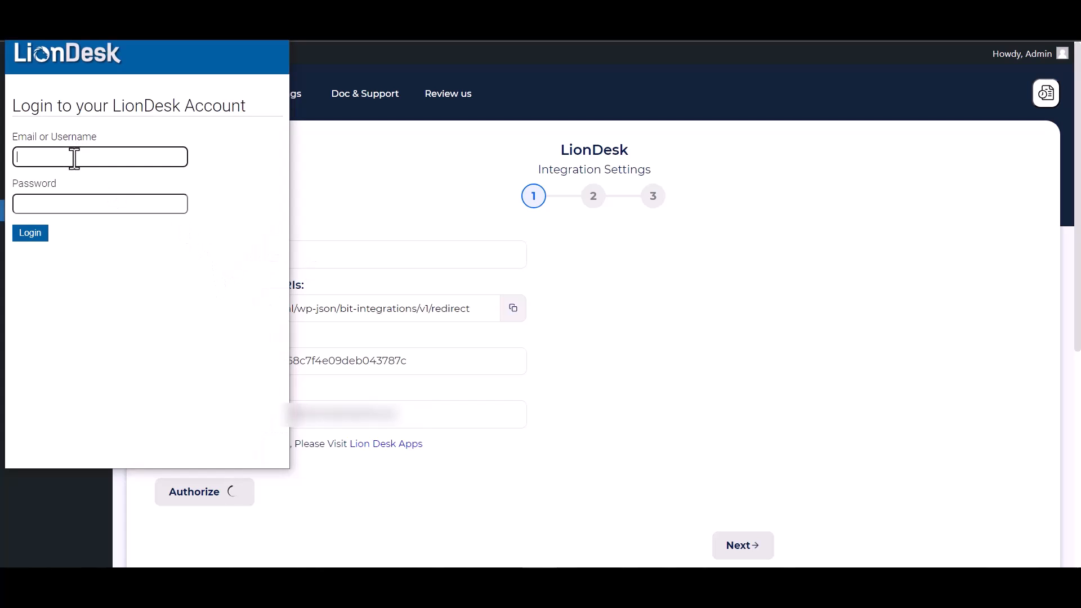
key("Tab")
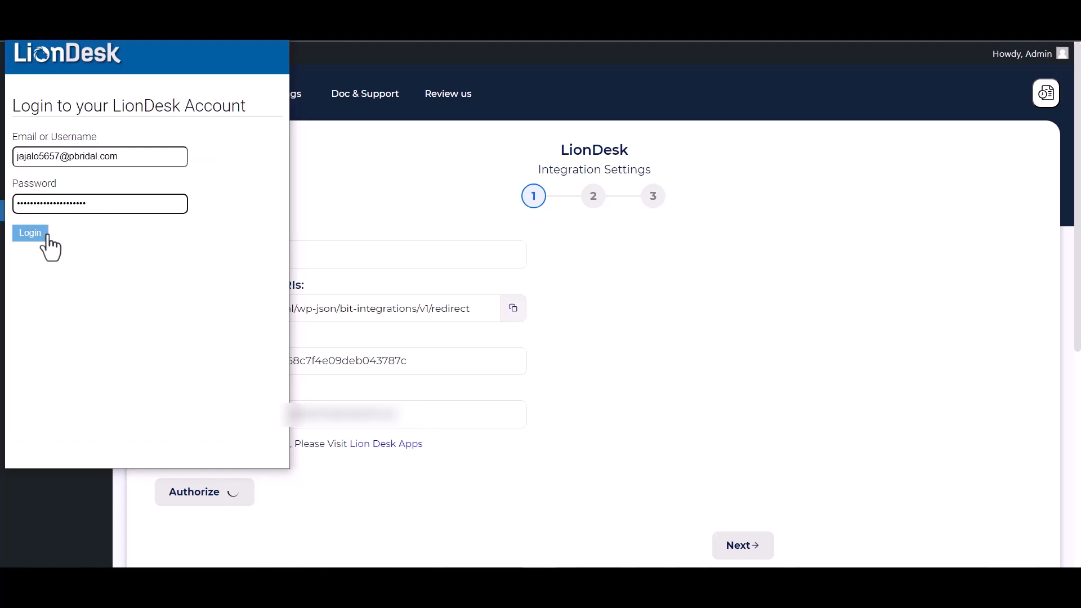
left_click(33, 231)
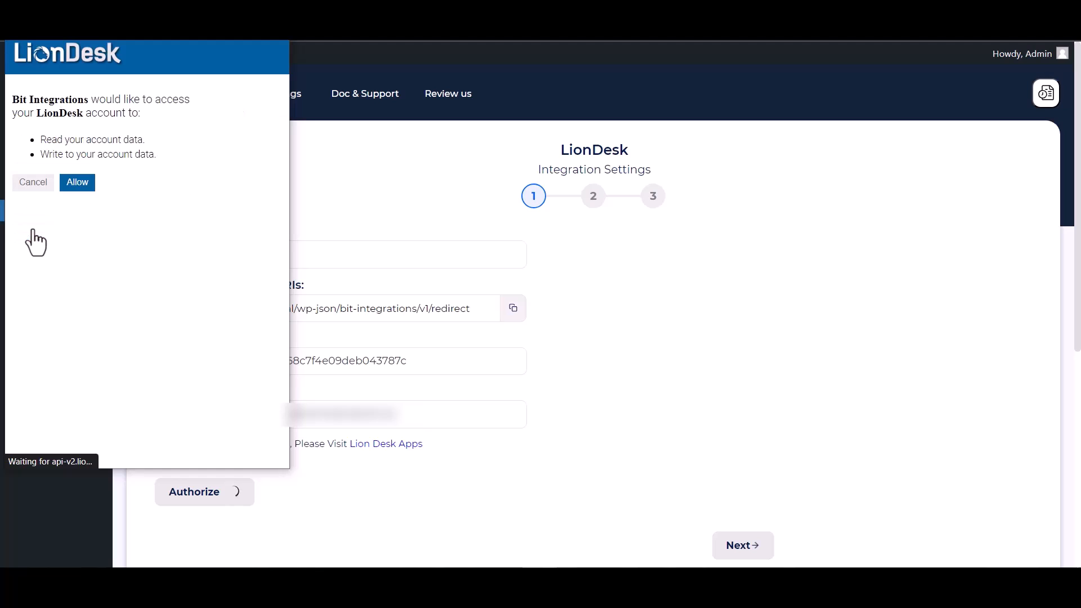
left_click(78, 185)
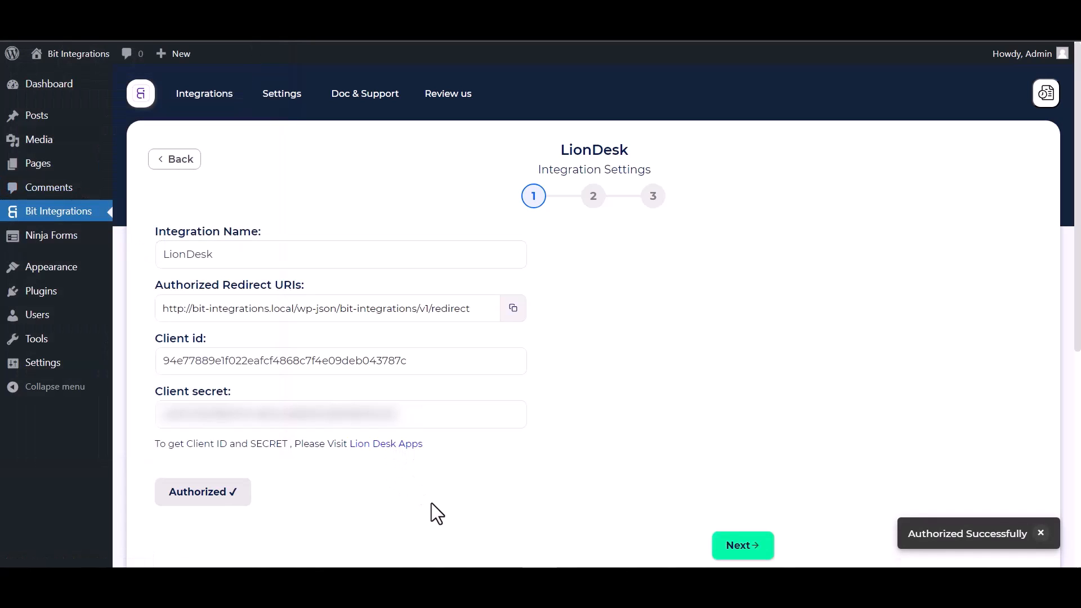
left_click(742, 545)
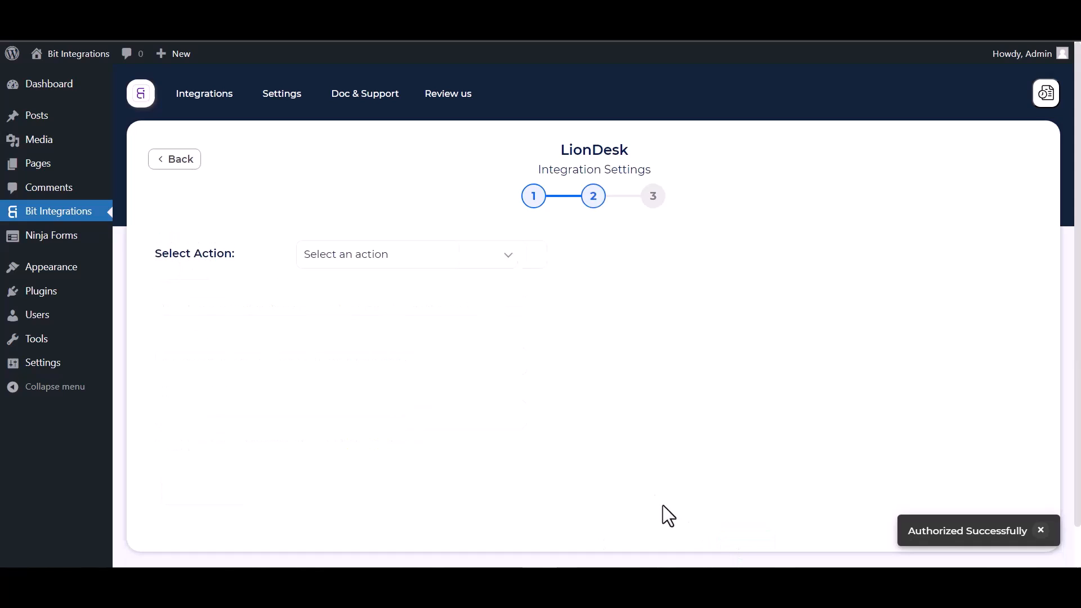
Choose the Create Contact action and map the form's Email field in the first row
left_click(419, 263)
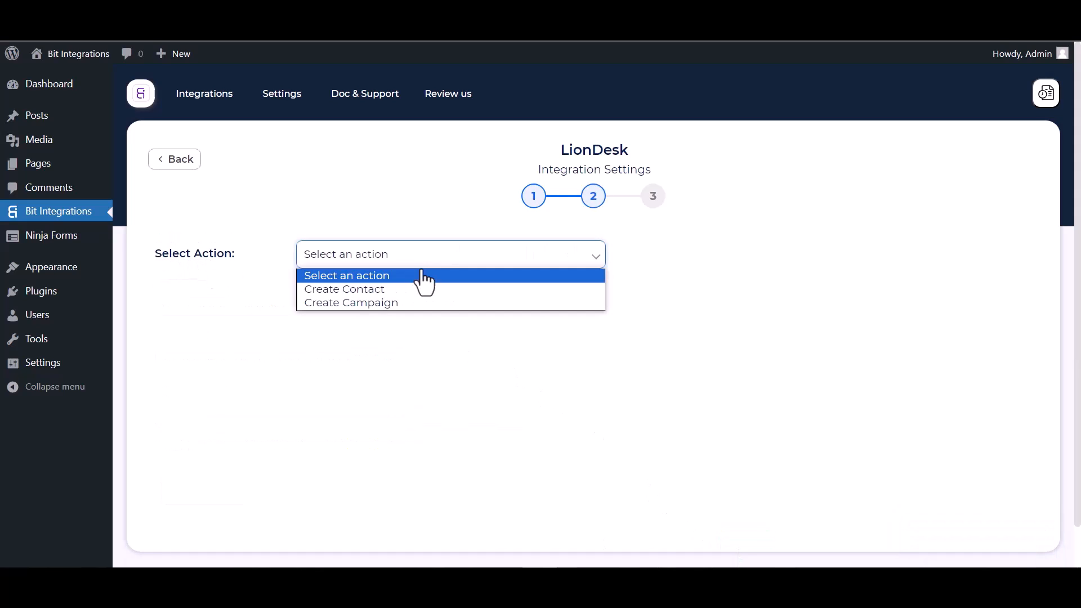
left_click(374, 288)
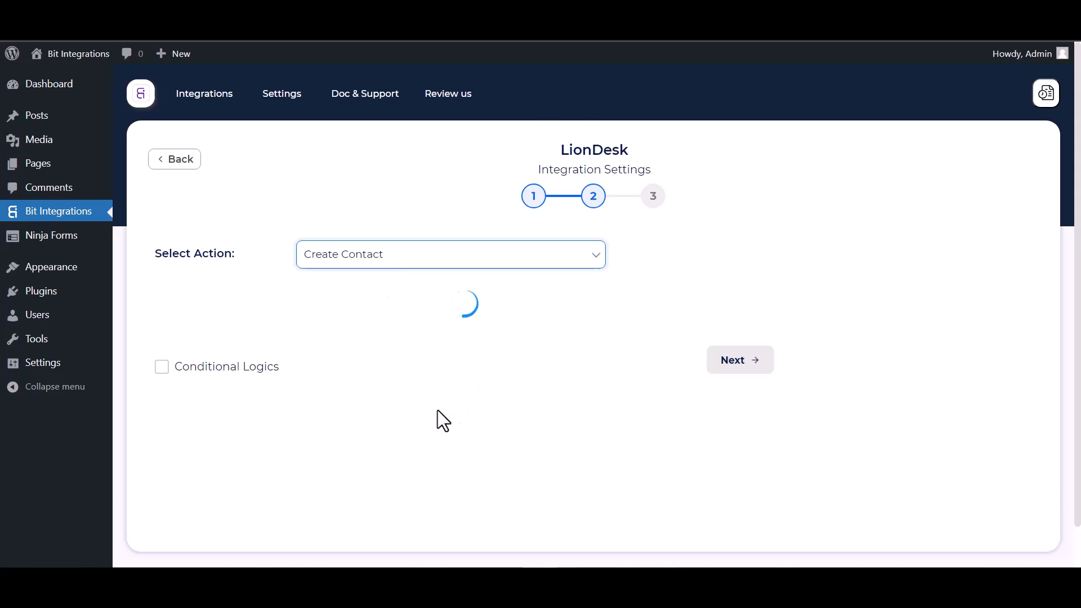
scroll(437, 413, "down", 2)
left_click(316, 292)
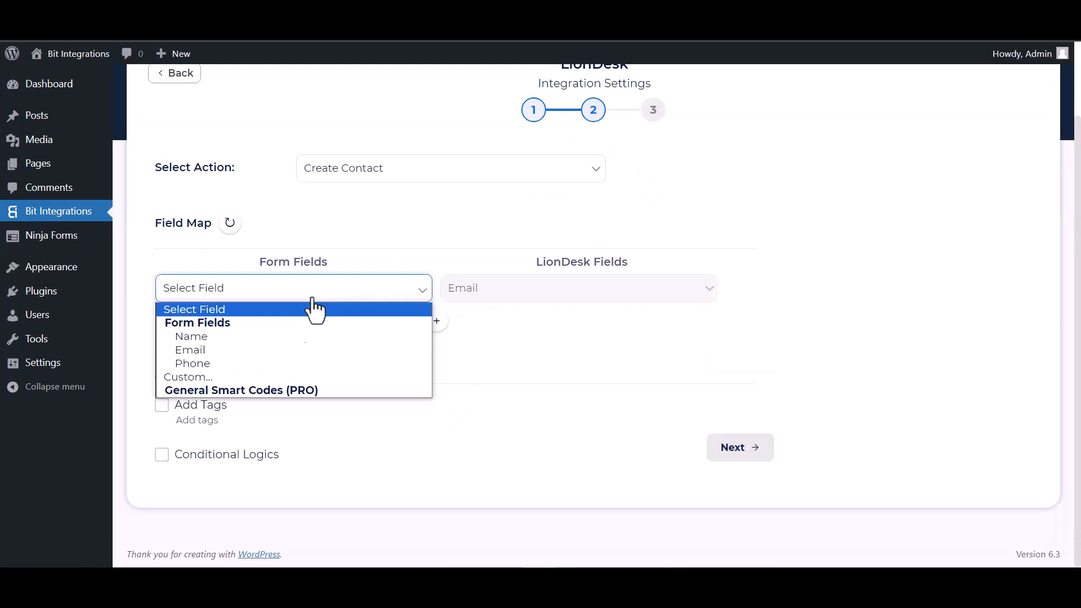
left_click(209, 351)
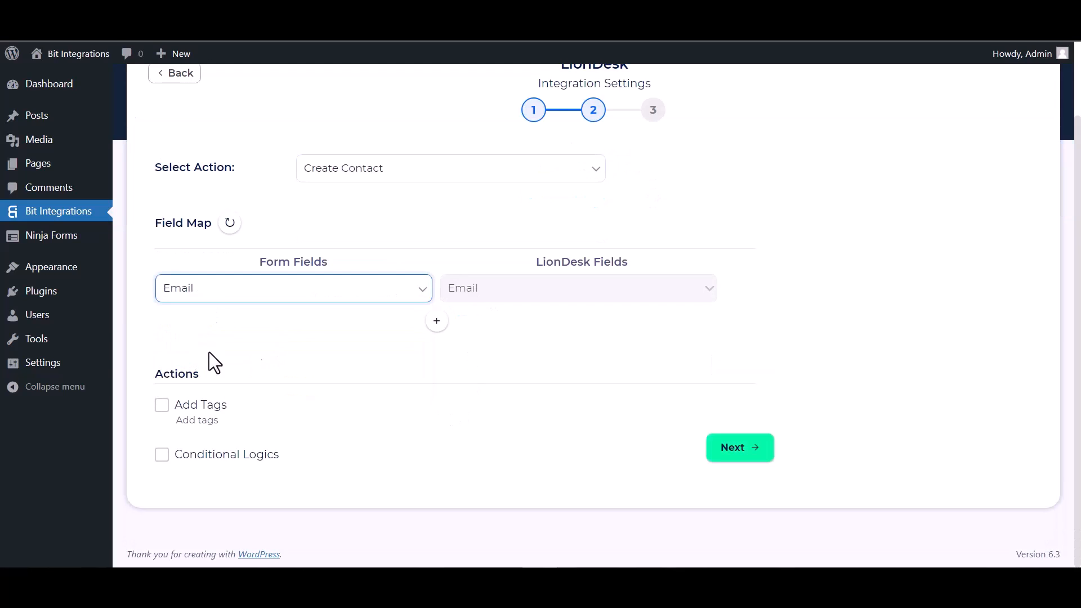
Add field mappings for Name to First Name and Phone to Mobile Phone
left_click(438, 323)
left_click(477, 329)
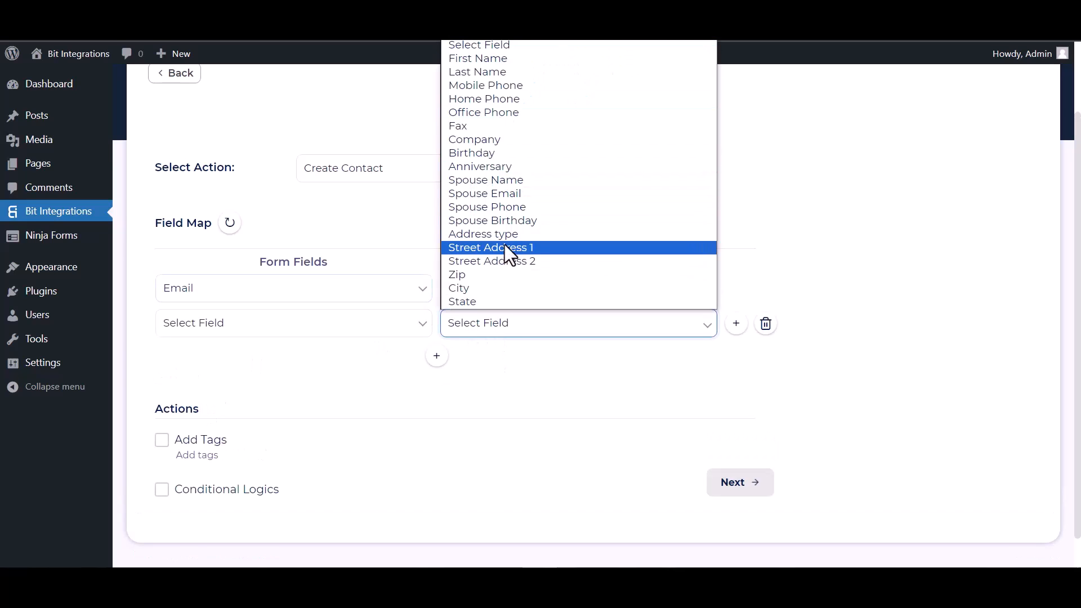
left_click(480, 63)
left_click(398, 325)
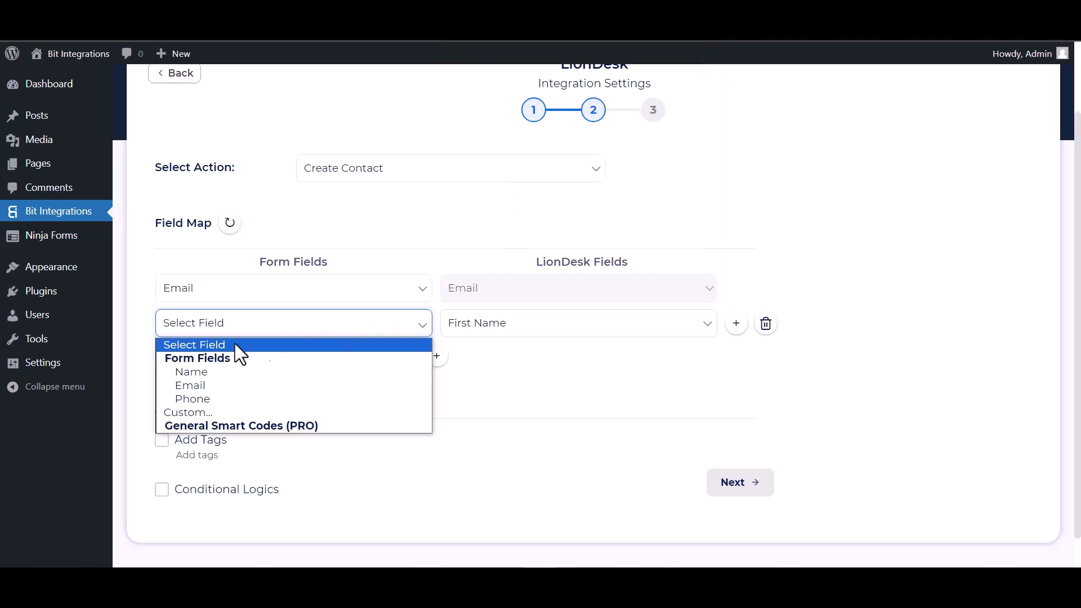
left_click(212, 373)
left_click(436, 356)
left_click(465, 363)
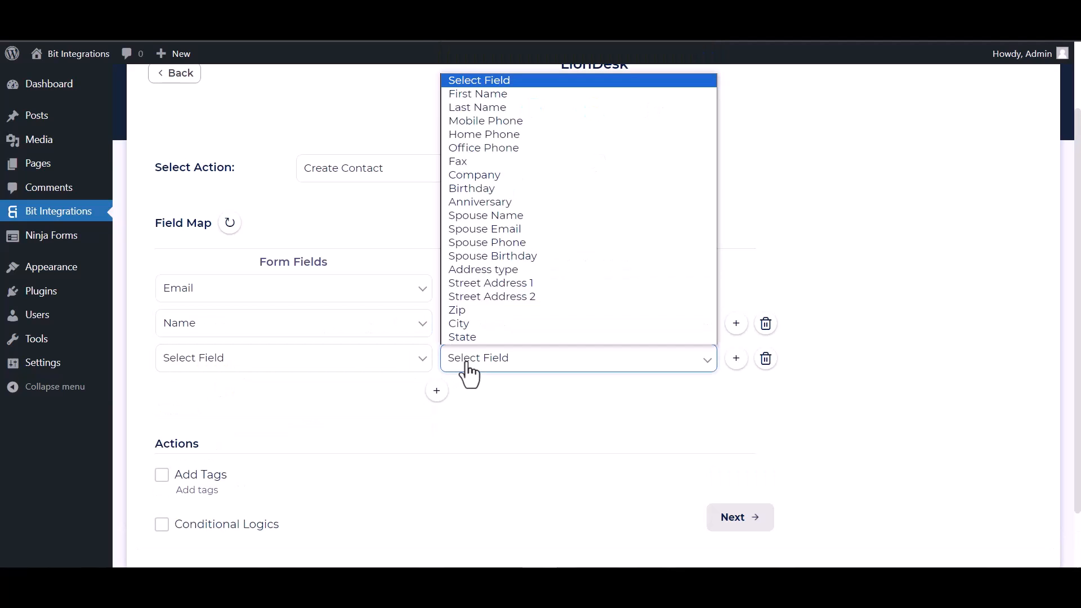
left_click(488, 119)
left_click(324, 363)
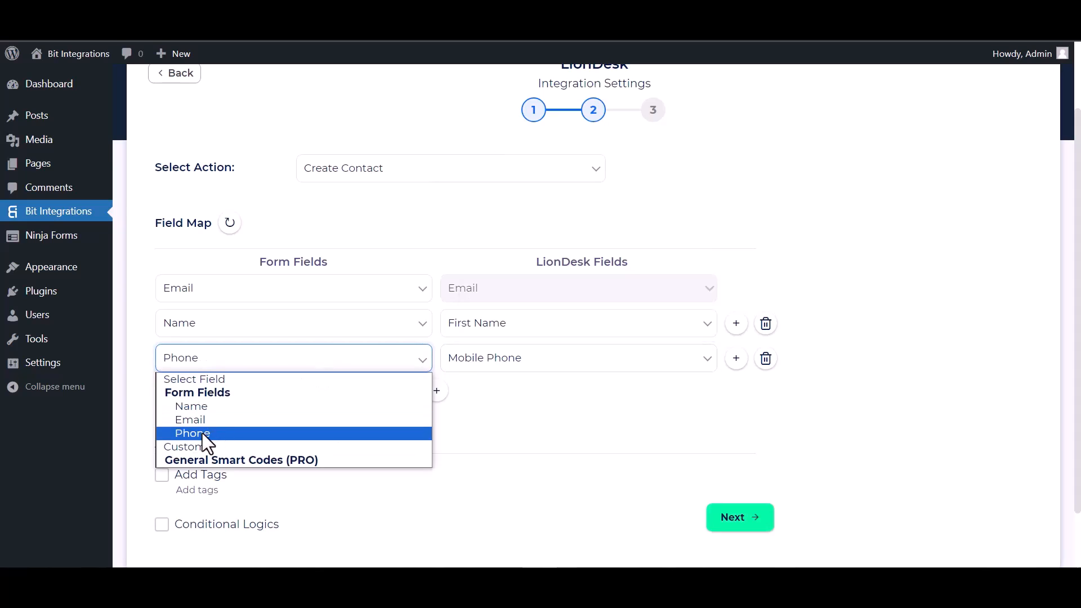
left_click(202, 434)
Leave conditional logic off, then finish and save the LionDesk integration
scroll(349, 394, "down", 2)
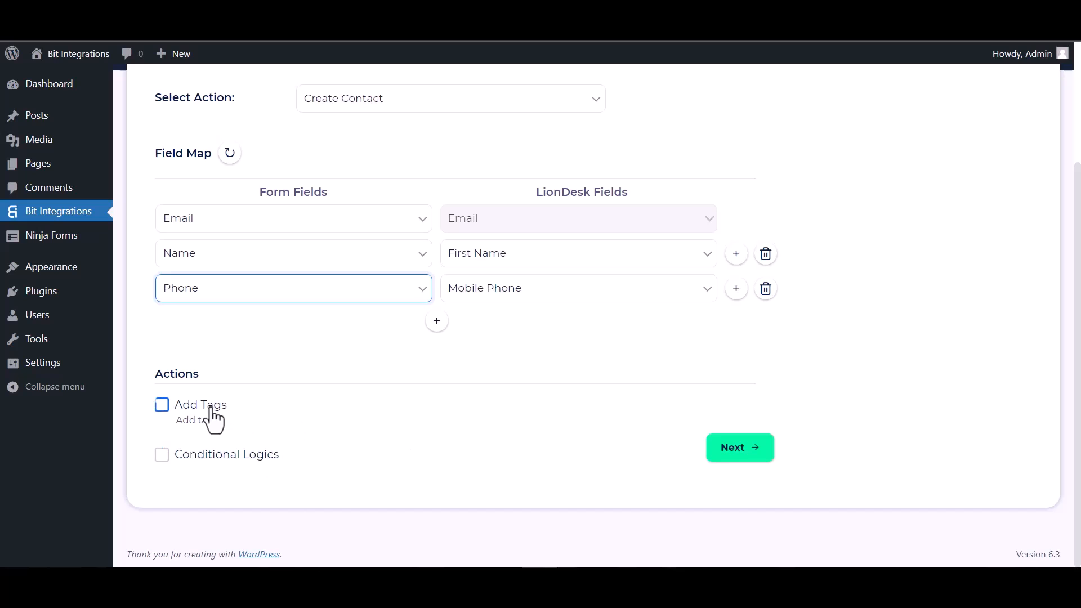
left_click(169, 459)
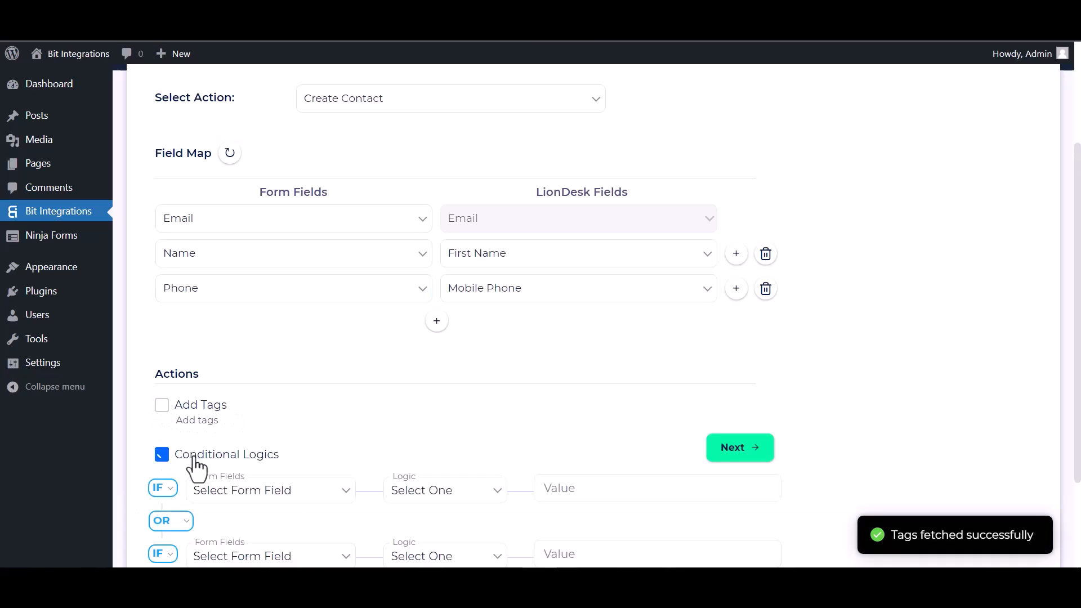
scroll(350, 445, "down", 2)
scroll(349, 442, "down", 2)
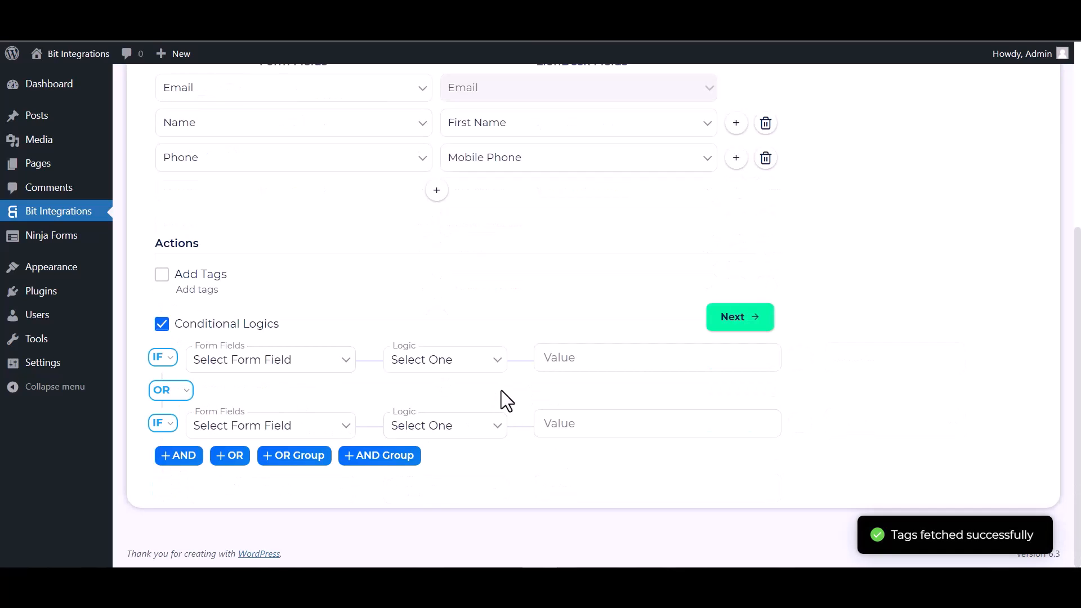
left_click(163, 330)
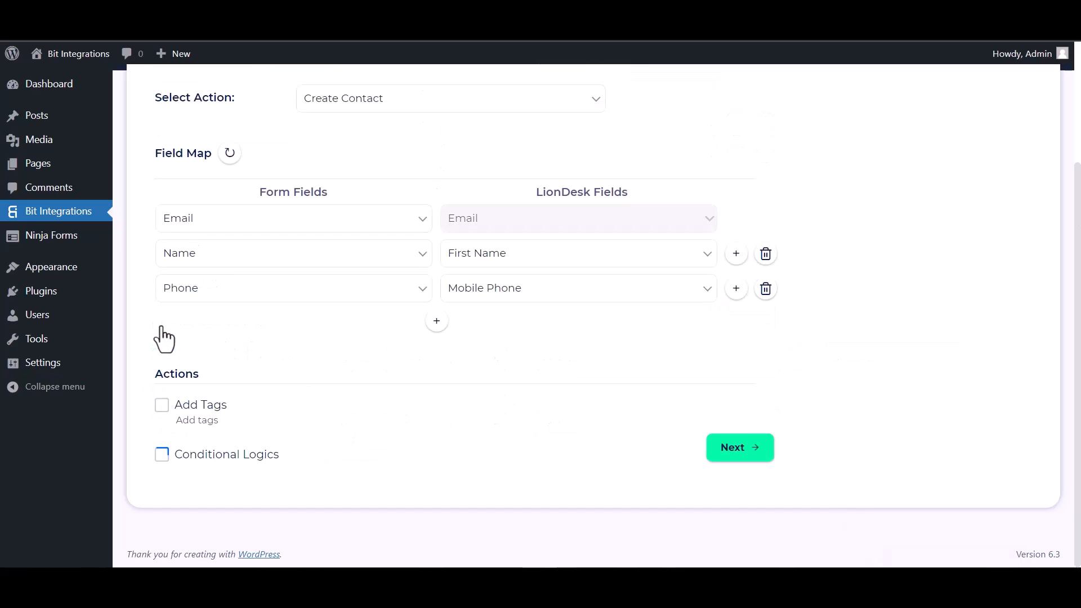
left_click(734, 449)
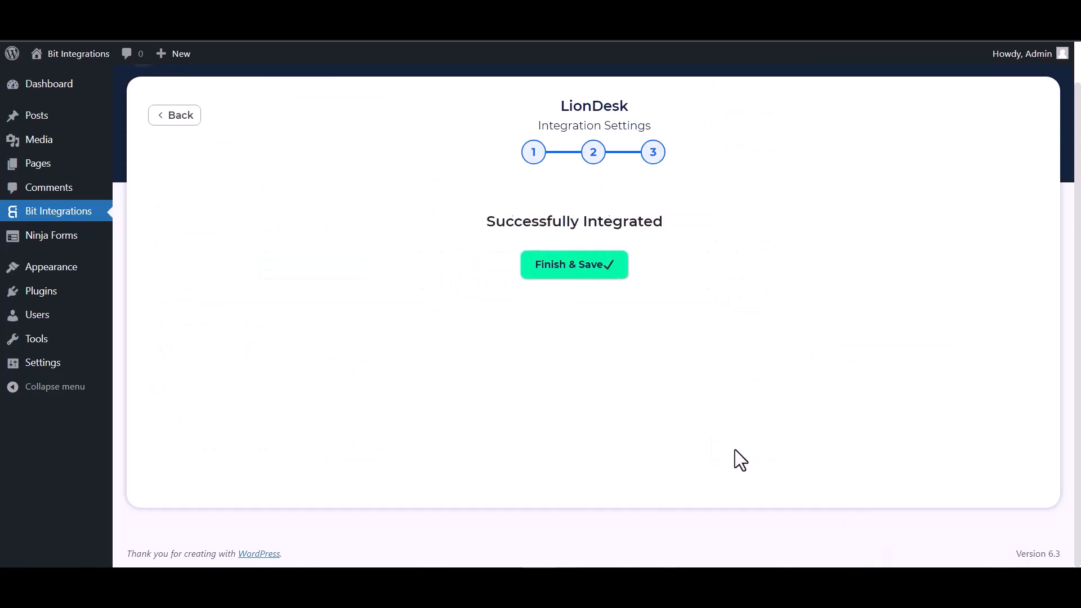
left_click(575, 270)
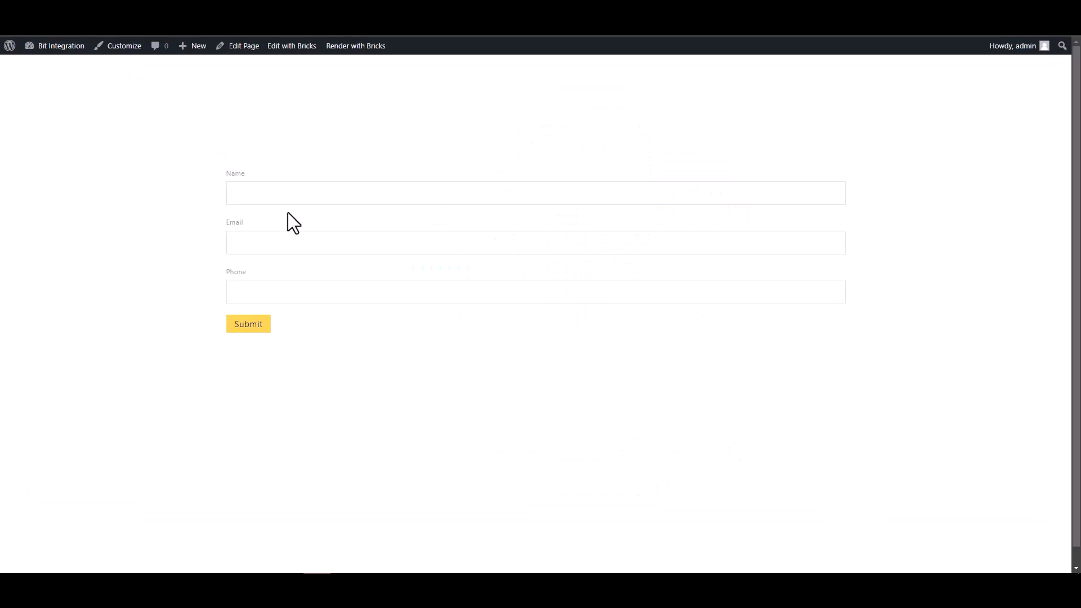
left_click(338, 195)
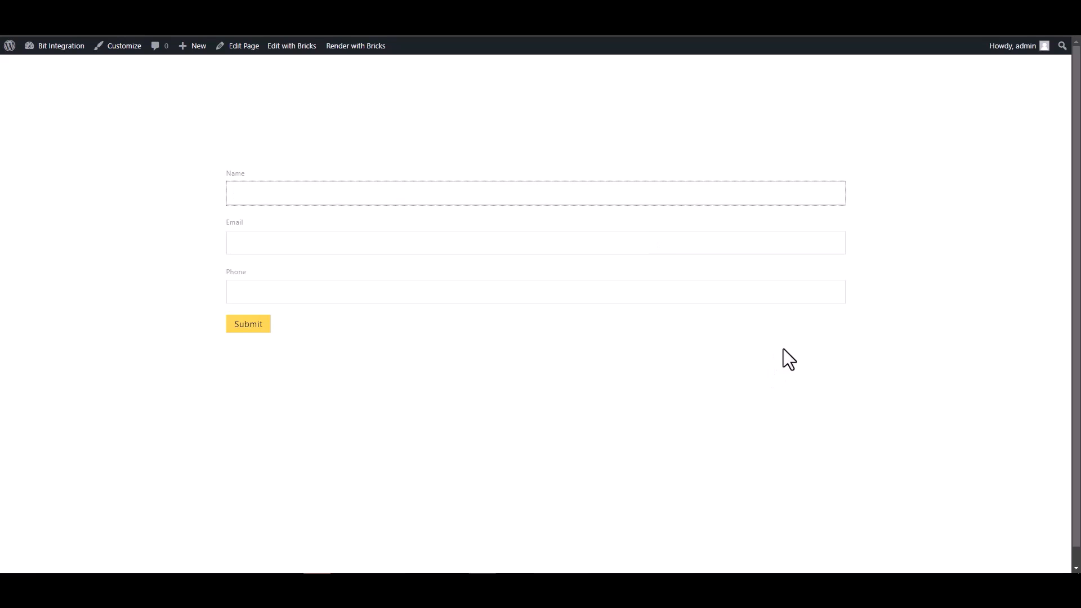
Submit a test entry named 'Bit Integrations' with a support email address and a phone number
type("Bit Integration")
left_click(837, 244)
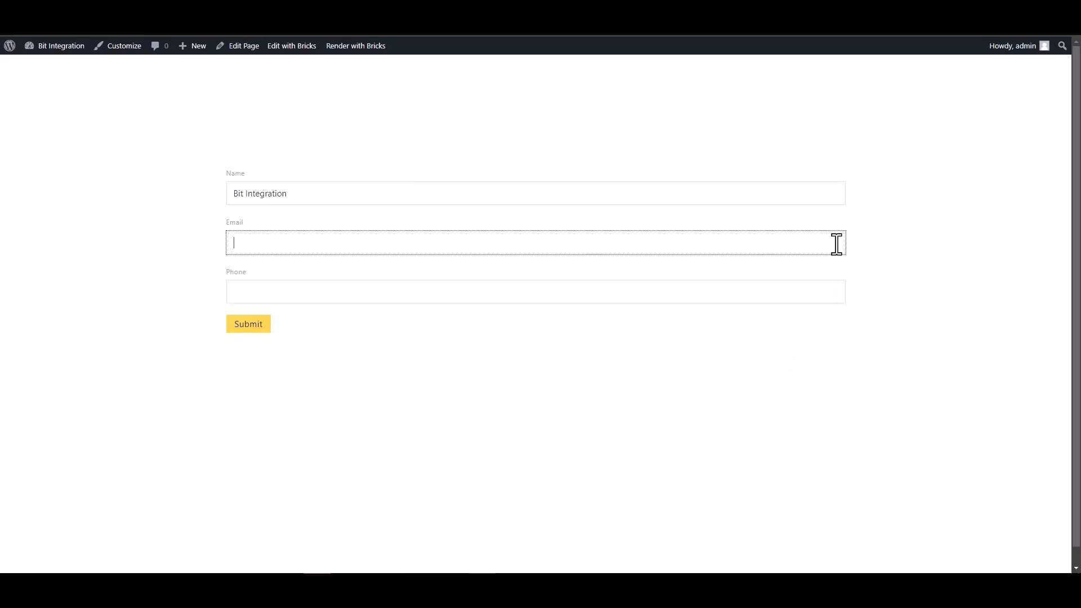
left_click(421, 193)
type("s")
left_click(415, 234)
key("Tab")
type("444555666")
left_click(269, 324)
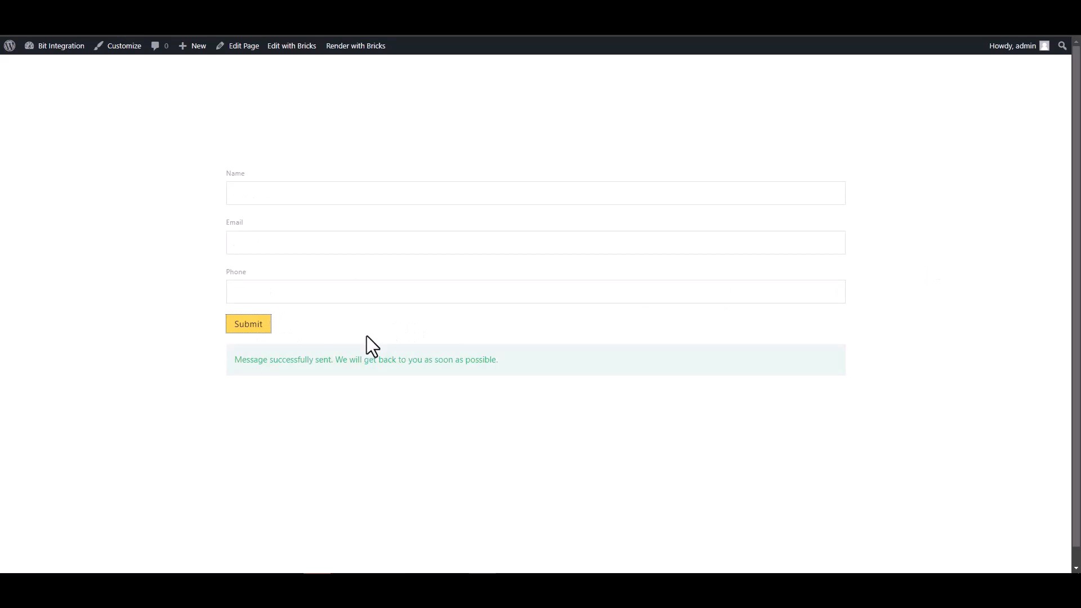
left_click_drag(234, 360, 350, 366)
left_click(351, 387)
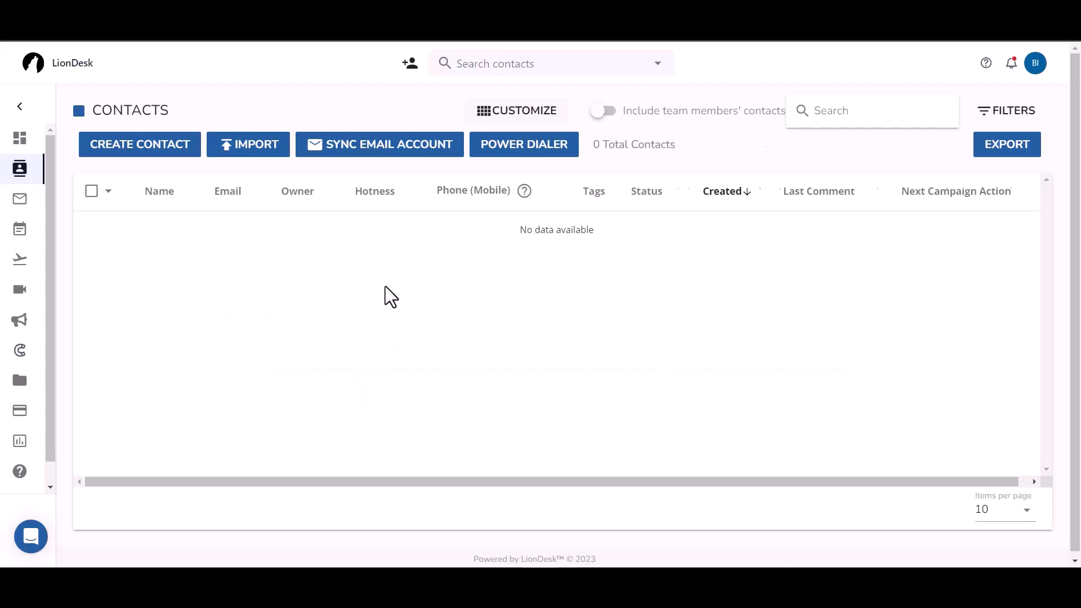